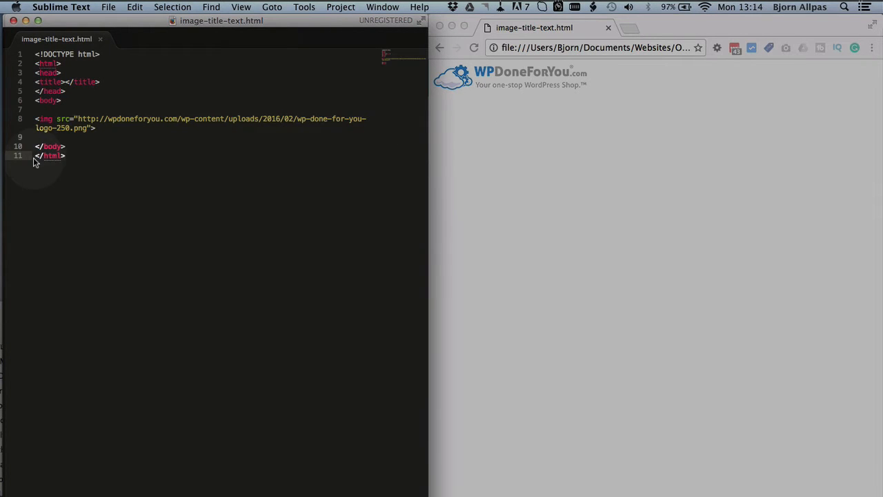
Step: Add title="Go to WPDoneForYou for WordPress Help" to the img tag on line 8
{"action": "left_click", "coordinate": [112, 151]}
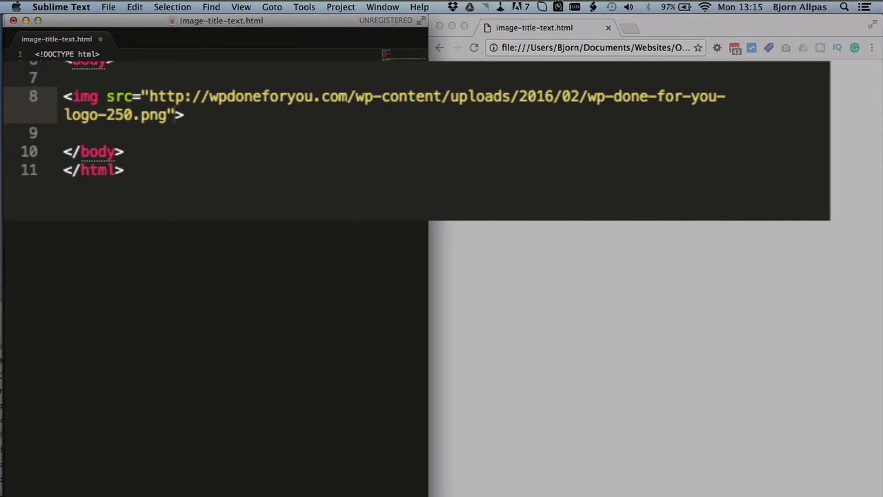
{"action": "type", "text": "title"}
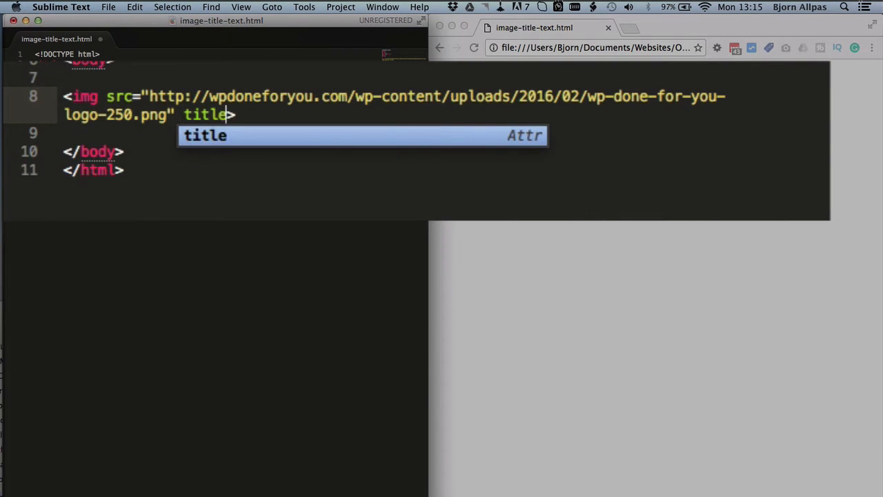
{"action": "type", "text": "="}
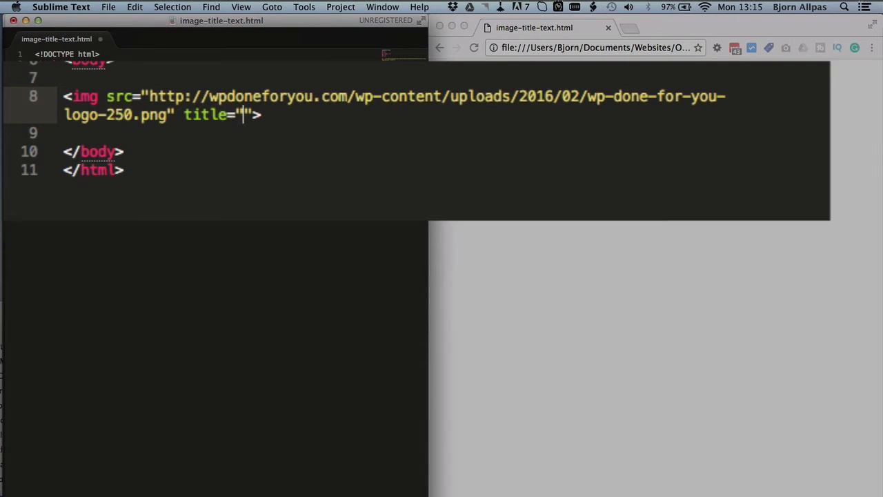
{"action": "type", "text": "t"}
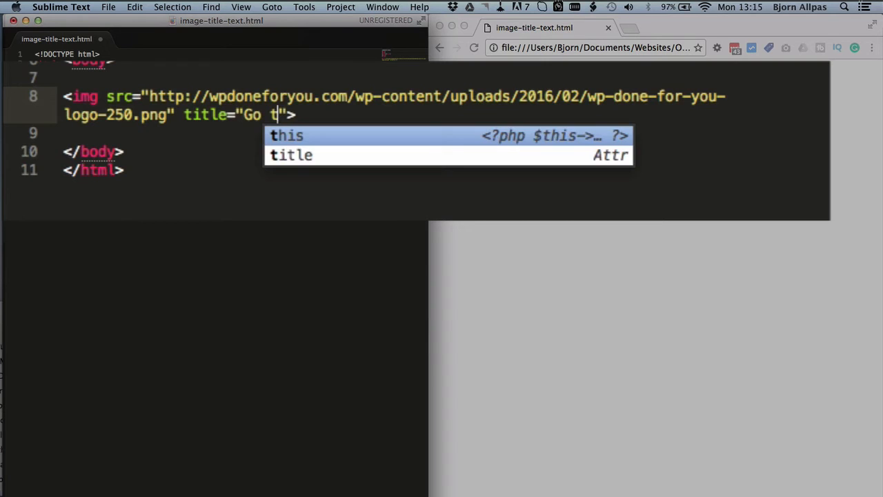
{"action": "type", "text": "o WPDoneForYou "}
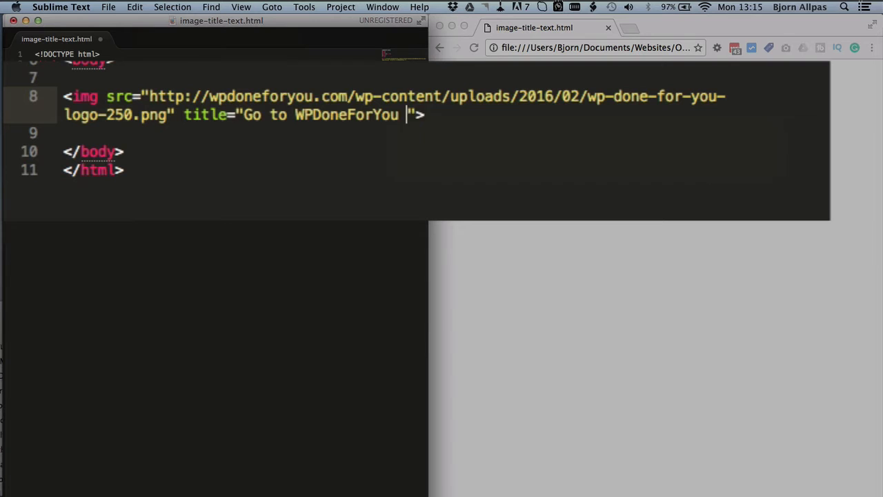
{"action": "type", "text": "for WordPress H"}
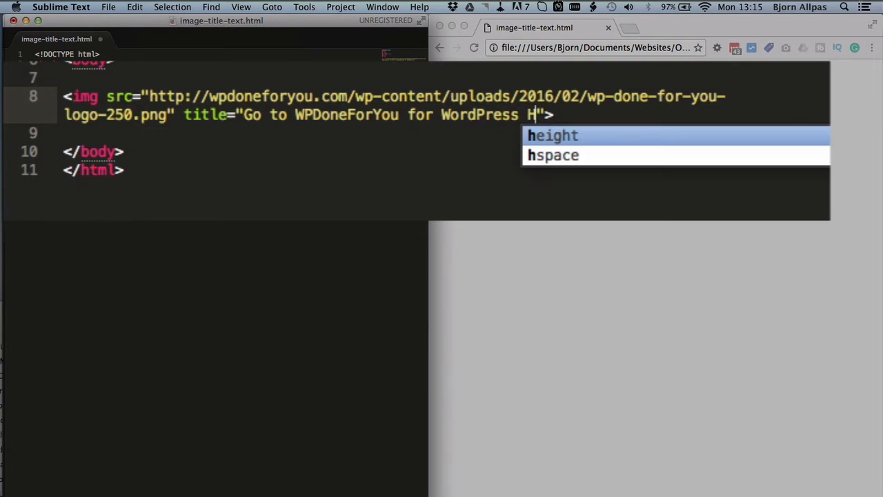
{"action": "type", "text": "elp"}
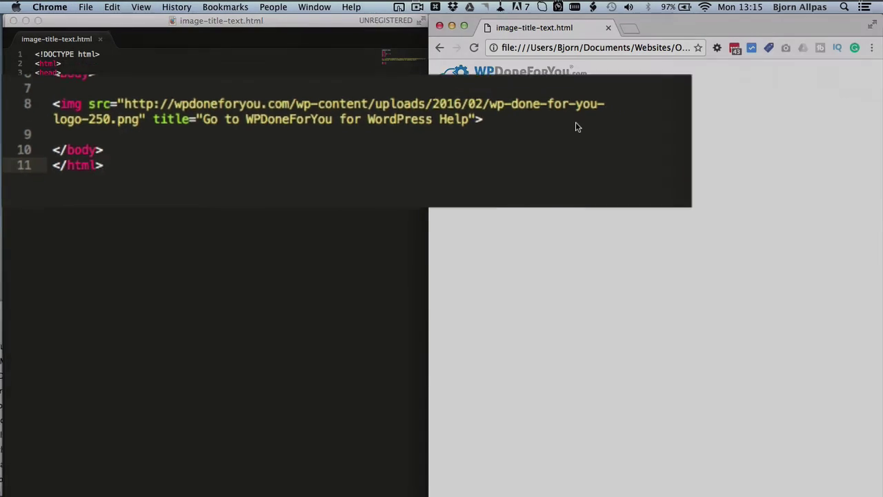
Step: Reload image-title-text.html in Chrome so the logo shows the new tooltip on hover
{"action": "left_click", "coordinate": [579, 121]}
{"action": "left_click", "coordinate": [474, 47]}
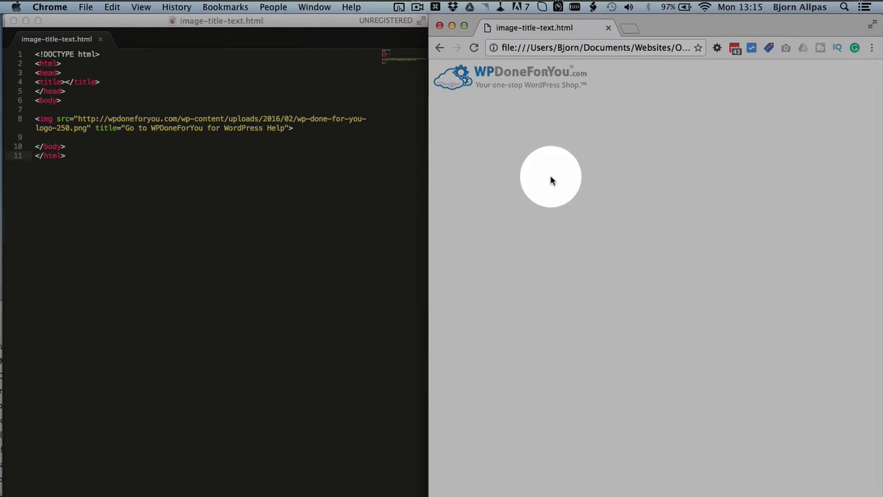